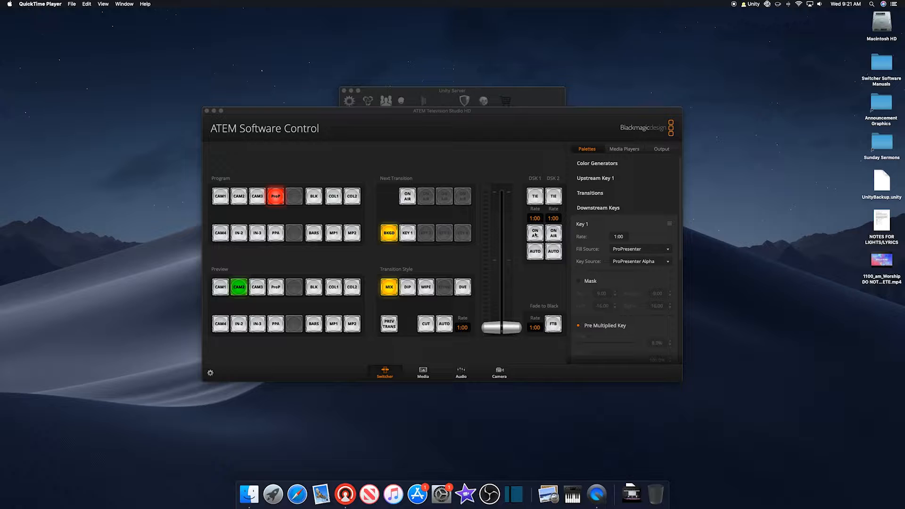
Cut downstream key 1 on air and off again, and try its auto transition.
{"action": "left_click", "coordinate": [535, 234]}
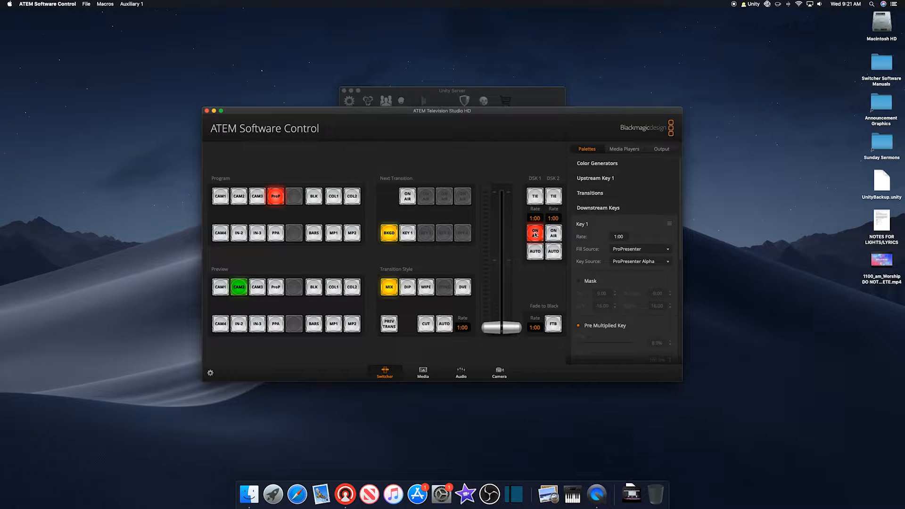
{"action": "left_click", "coordinate": [535, 235]}
{"action": "left_click", "coordinate": [530, 253]}
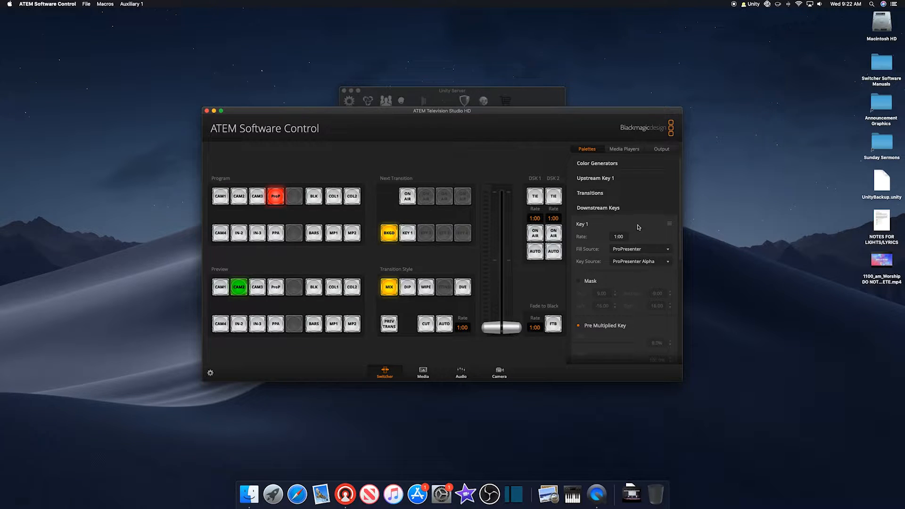
Examine the fill source, key source and pre-multiplied key settings of downstream keys 1 and 2.
{"action": "scroll", "coordinate": [639, 226], "scroll_direction": "down", "scroll_amount": 2}
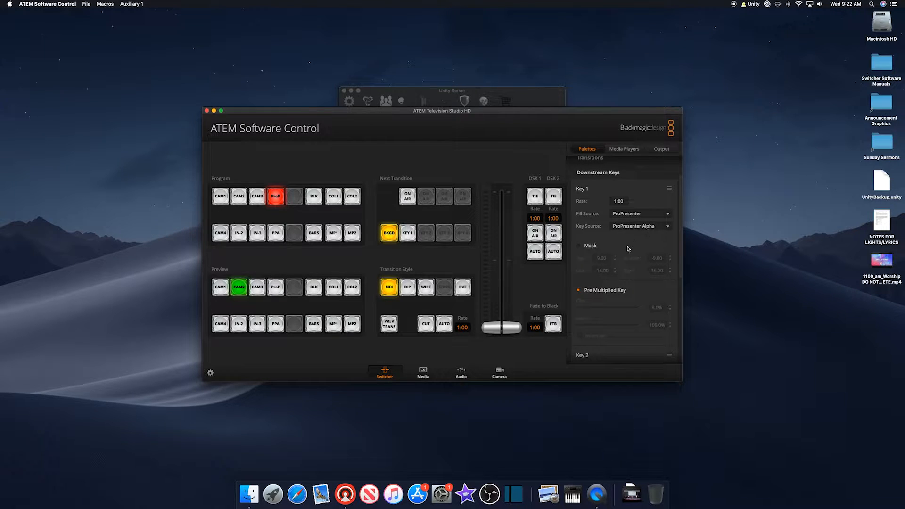
{"action": "scroll", "coordinate": [629, 249], "scroll_direction": "down", "scroll_amount": 3}
{"action": "scroll", "coordinate": [628, 249], "scroll_direction": "down", "scroll_amount": 1}
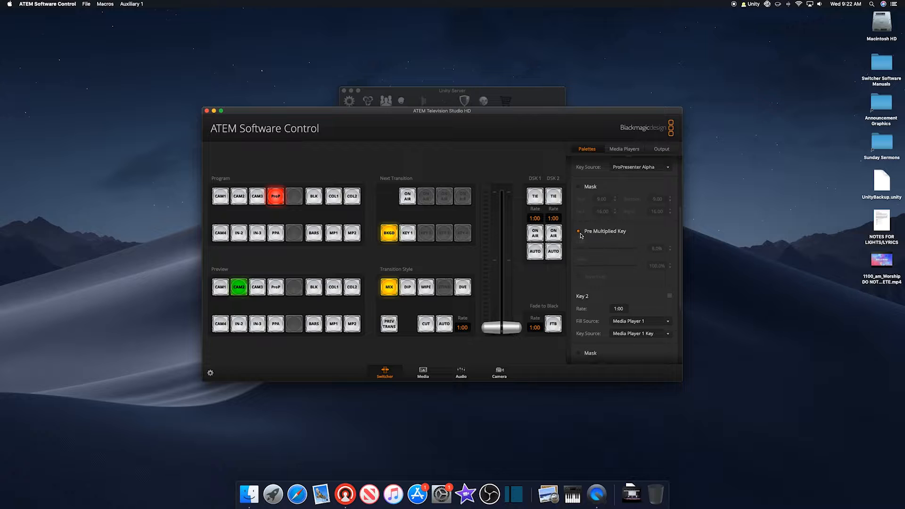
{"action": "scroll", "coordinate": [628, 276], "scroll_direction": "down", "scroll_amount": 4}
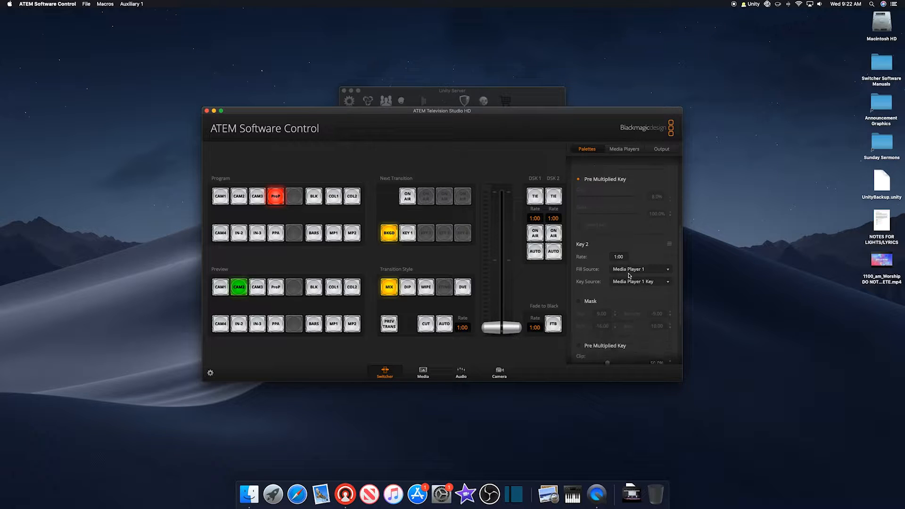
{"action": "scroll", "coordinate": [629, 275], "scroll_direction": "up", "scroll_amount": 4}
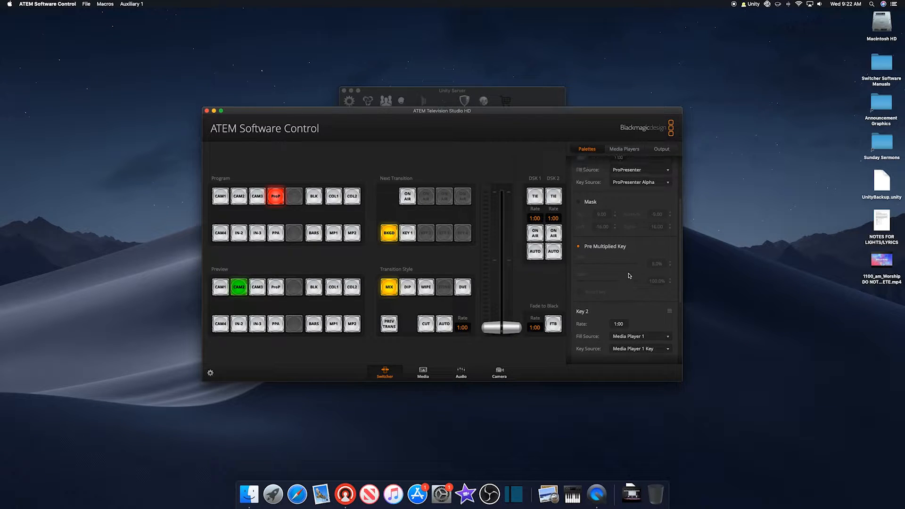
{"action": "scroll", "coordinate": [629, 275], "scroll_direction": "down", "scroll_amount": 6}
{"action": "scroll", "coordinate": [628, 276], "scroll_direction": "down", "scroll_amount": 1}
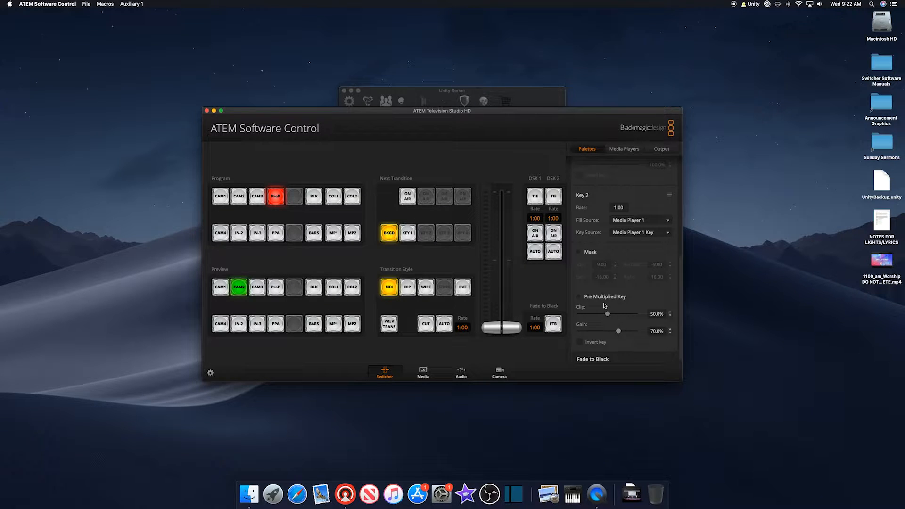
Cut downstream key 2 on air and off, and fade it in and out with its auto transition.
{"action": "left_click", "coordinate": [554, 232]}
{"action": "left_click", "coordinate": [553, 233]}
{"action": "left_click", "coordinate": [556, 255]}
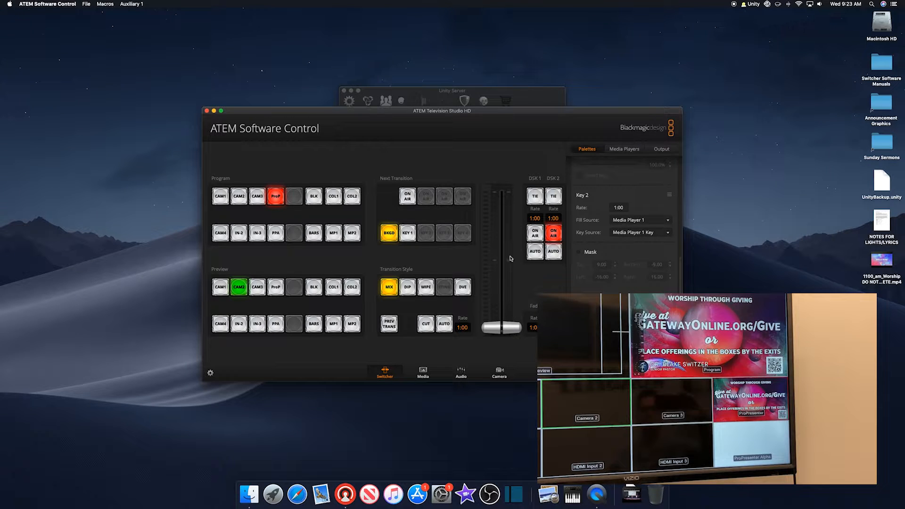
{"action": "left_click", "coordinate": [550, 254]}
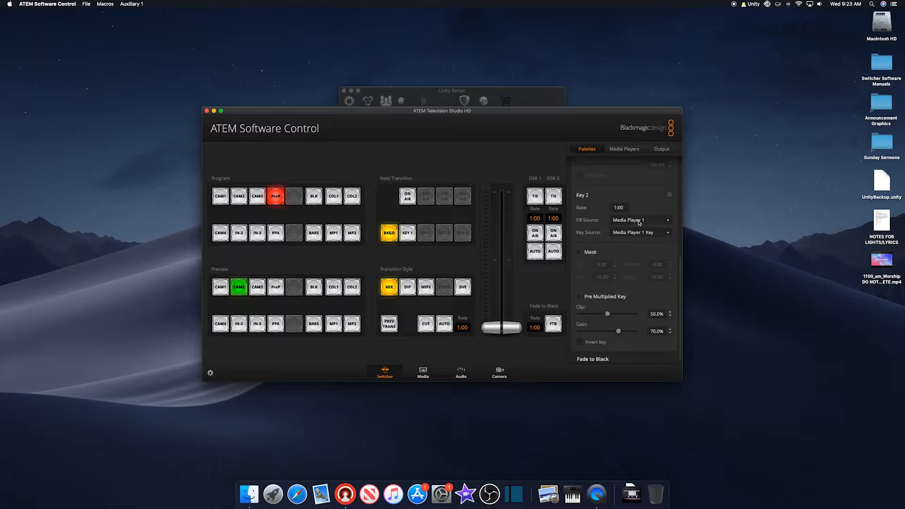
Assign the Still 4 lower third to media player 1 and cut downstream key 2 on air.
{"action": "left_click", "coordinate": [630, 150]}
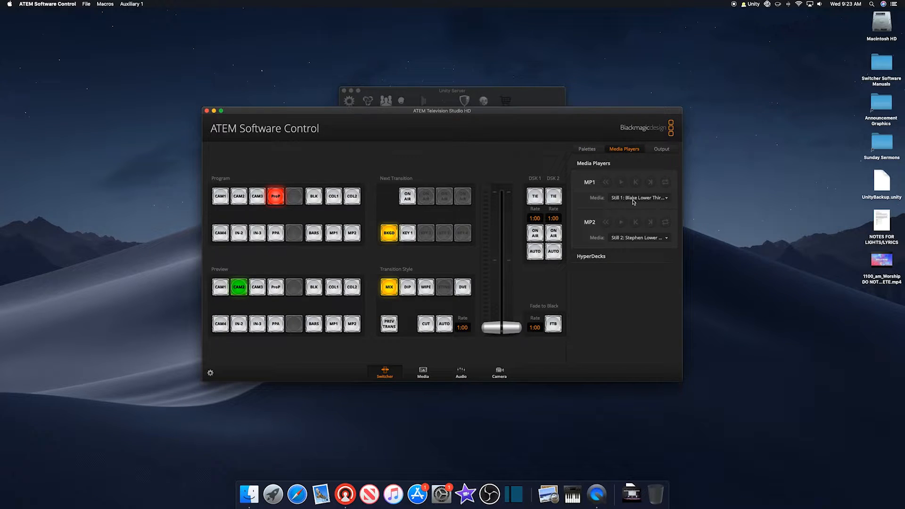
{"action": "left_click", "coordinate": [653, 201]}
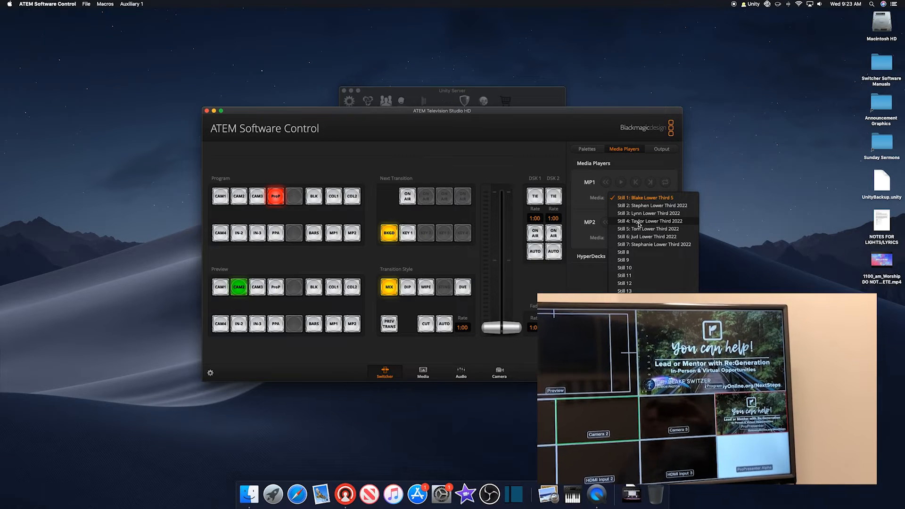
{"action": "left_click", "coordinate": [639, 222]}
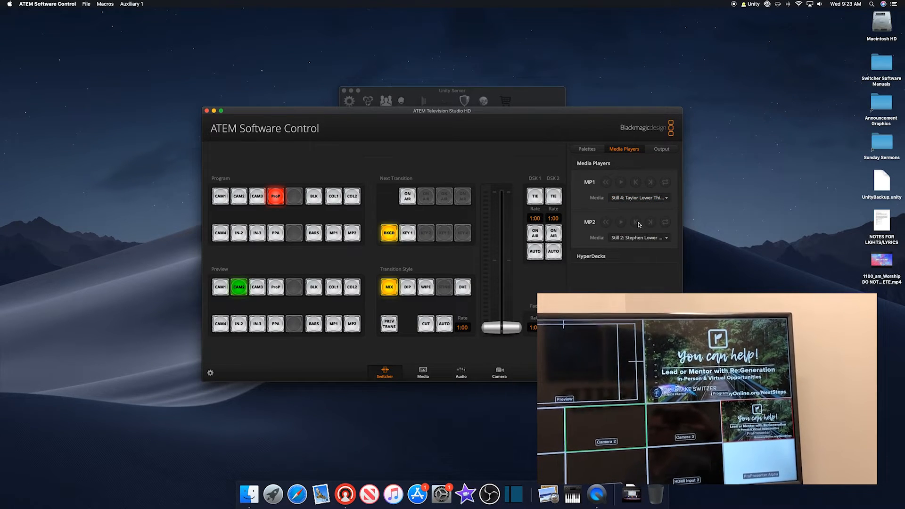
{"action": "left_click", "coordinate": [554, 234]}
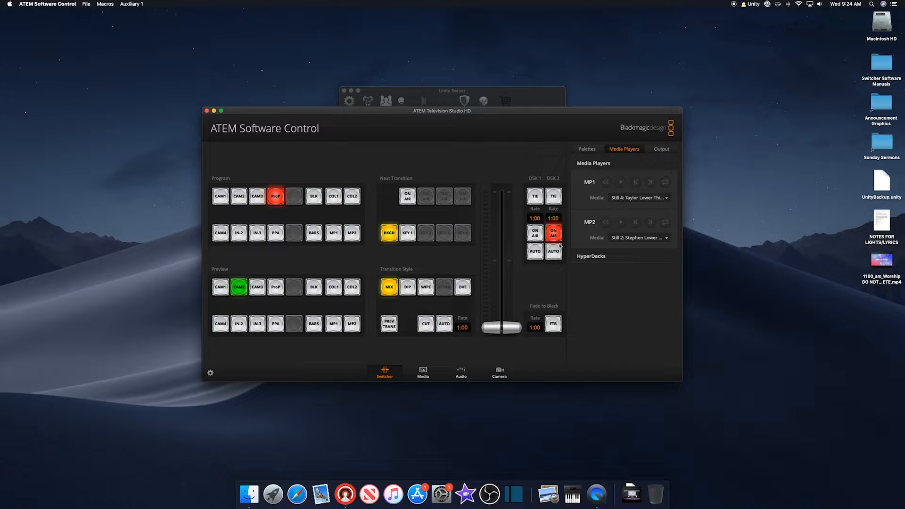
Switch media player 1 to the Still 2 lower third while it is live, and fade downstream key 2 out.
{"action": "left_click", "coordinate": [637, 198]}
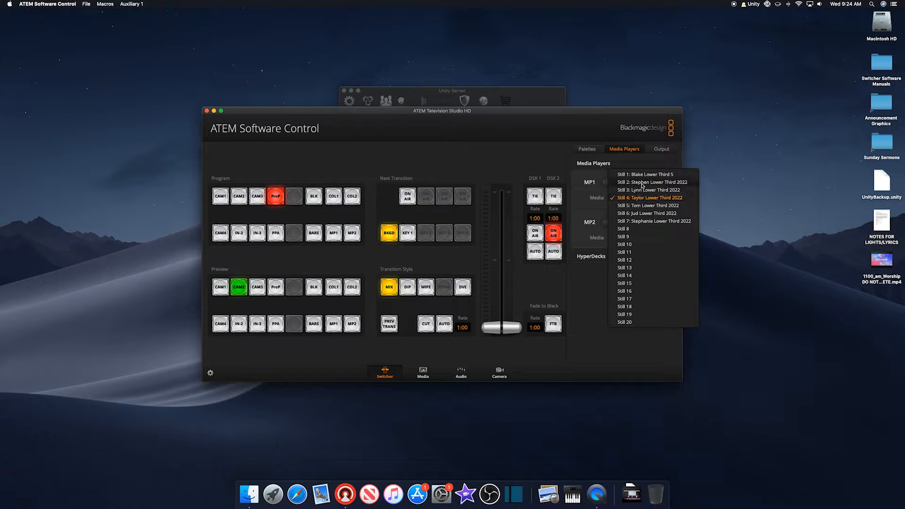
{"action": "left_click", "coordinate": [642, 183]}
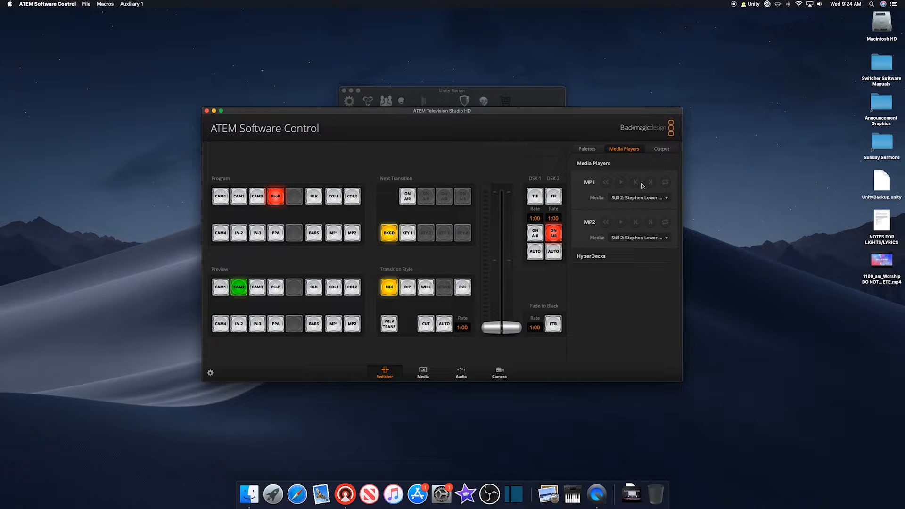
{"action": "left_click", "coordinate": [550, 257]}
Assign the Still 1 lower third to media player 1 and fade downstream key 2 in with its auto transition.
{"action": "left_click", "coordinate": [630, 198]}
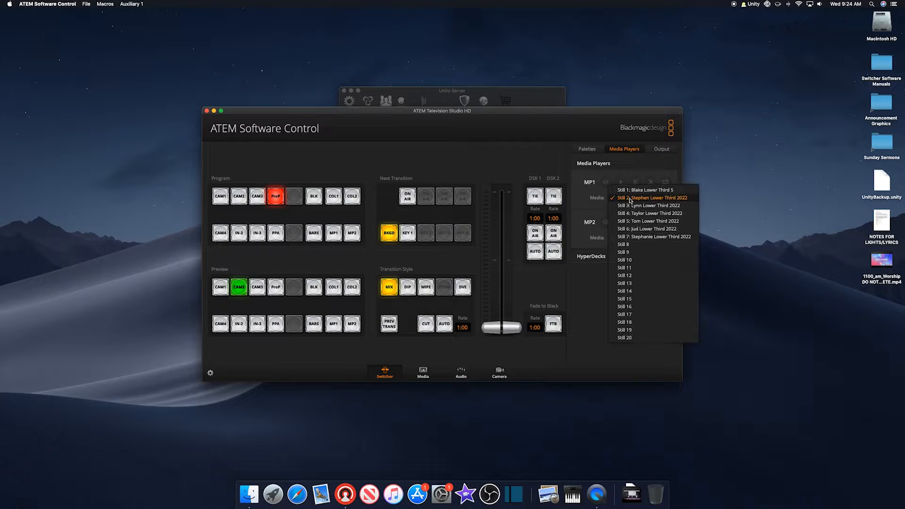
{"action": "left_click", "coordinate": [632, 189]}
{"action": "left_click", "coordinate": [554, 255]}
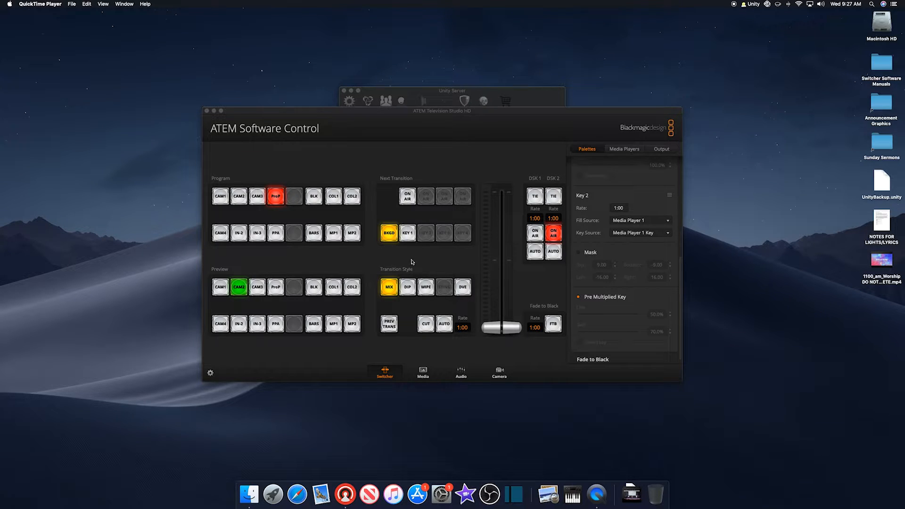
Open the media pool with its still slots and expand the home folder under Macintosh HD > Users in the local library.
{"action": "left_click", "coordinate": [423, 372]}
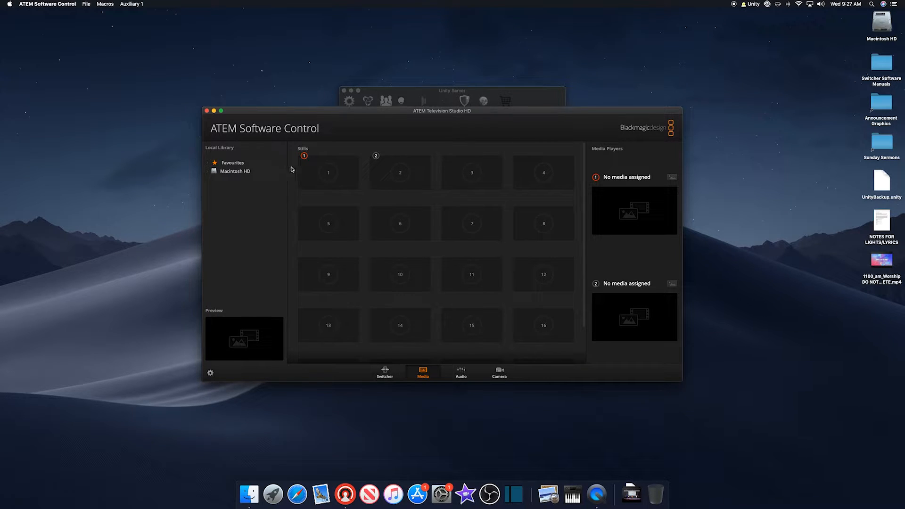
{"action": "scroll", "coordinate": [366, 234], "scroll_direction": "down", "scroll_amount": 2}
{"action": "scroll", "coordinate": [367, 234], "scroll_direction": "up", "scroll_amount": 2}
{"action": "scroll", "coordinate": [344, 331], "scroll_direction": "down", "scroll_amount": 2}
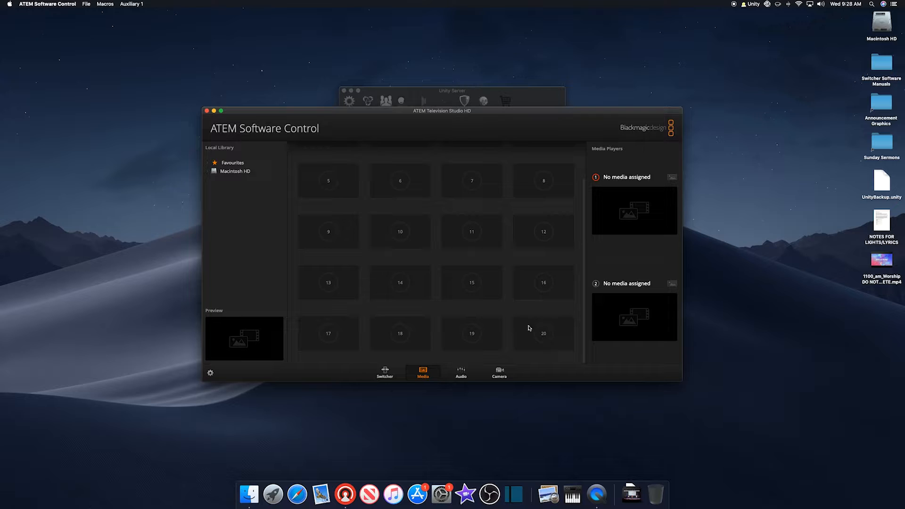
{"action": "scroll", "coordinate": [469, 291], "scroll_direction": "up", "scroll_amount": 2}
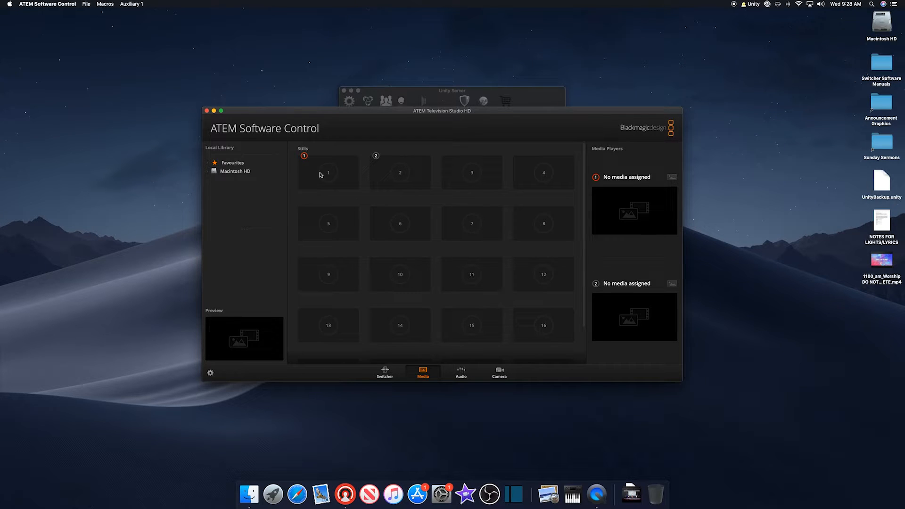
{"action": "left_click", "coordinate": [207, 172]}
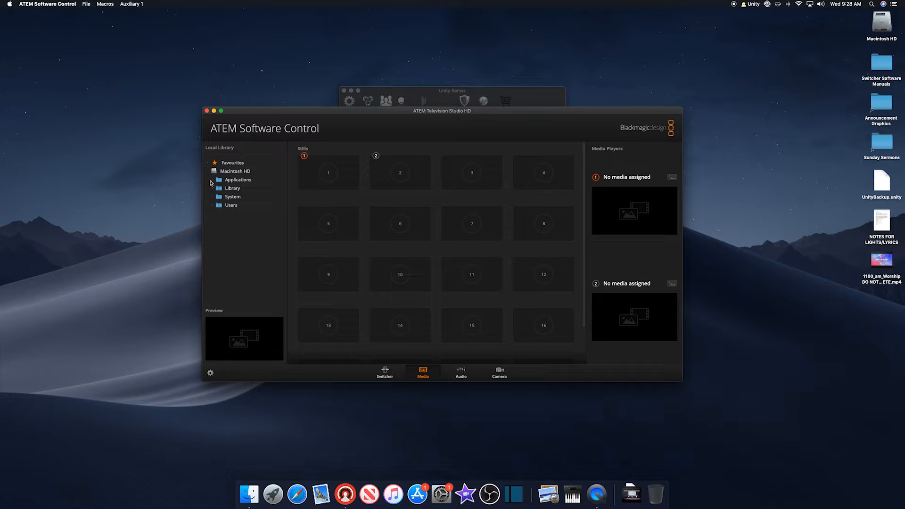
{"action": "left_click", "coordinate": [211, 180]}
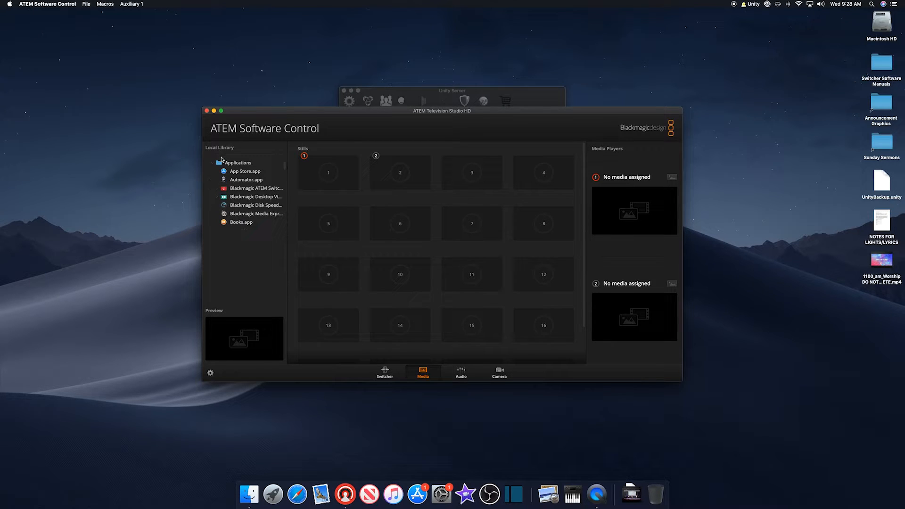
{"action": "left_click", "coordinate": [213, 163]}
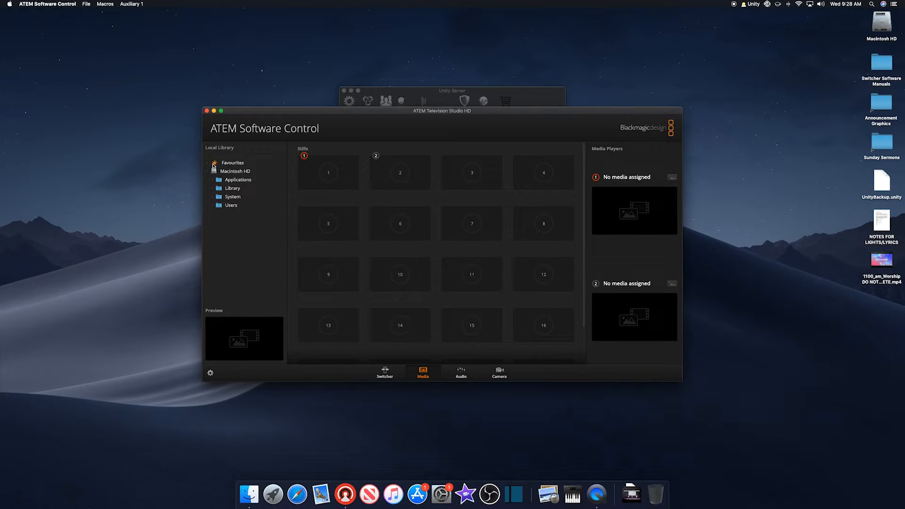
{"action": "left_click", "coordinate": [213, 206]}
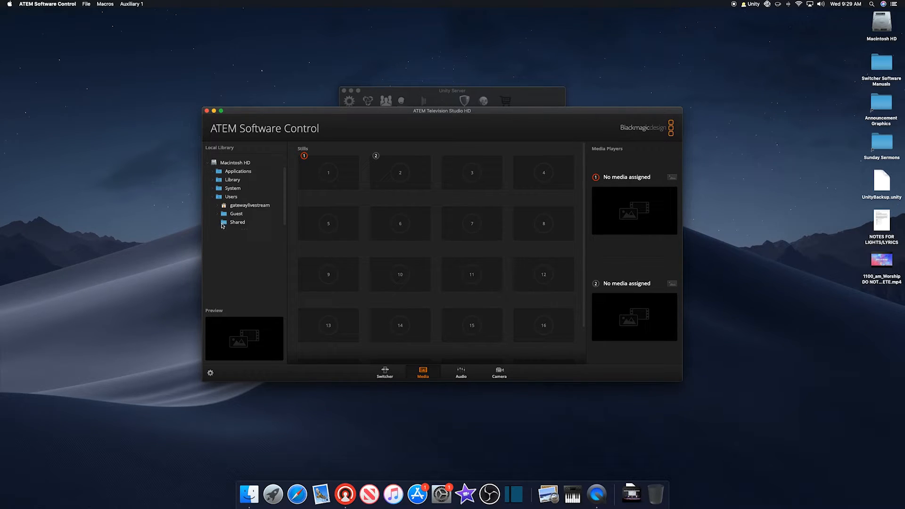
{"action": "left_click", "coordinate": [239, 206]}
{"action": "left_click", "coordinate": [218, 207]}
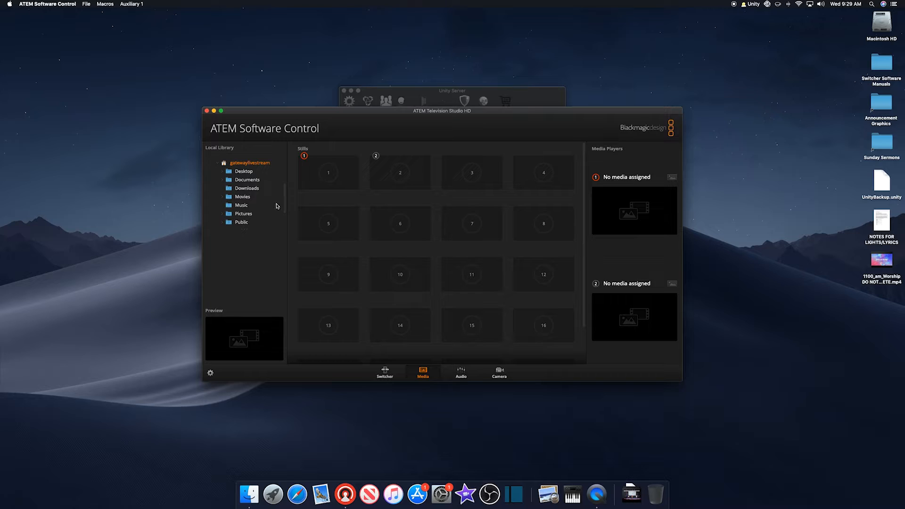
Browse the local library to Sync > ProPresenter6 > Hot Folders and open the Lower Thirds folder.
{"action": "scroll", "coordinate": [270, 205], "scroll_direction": "down", "scroll_amount": 2}
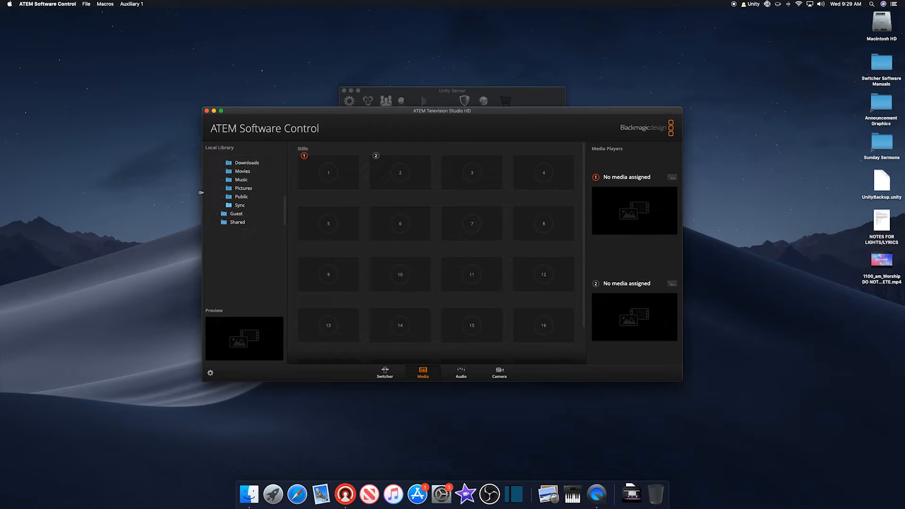
{"action": "left_click", "coordinate": [223, 206]}
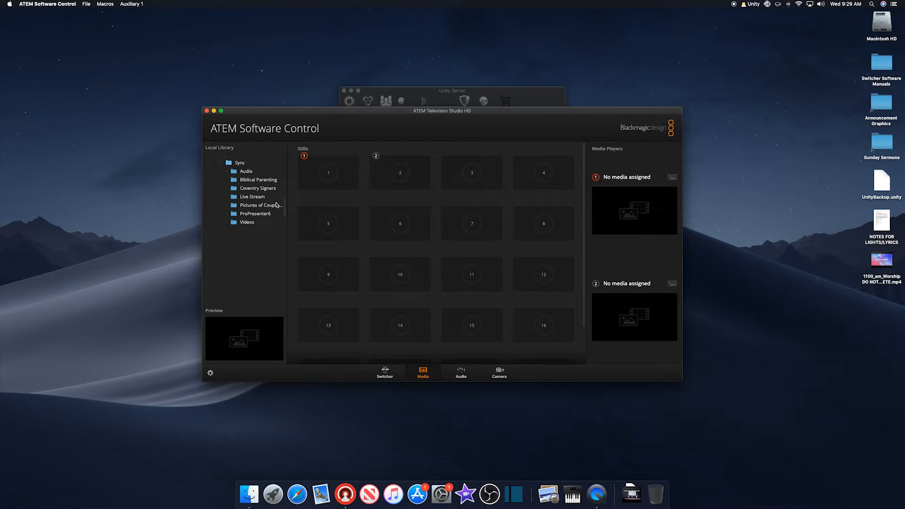
{"action": "scroll", "coordinate": [254, 201], "scroll_direction": "down", "scroll_amount": 1}
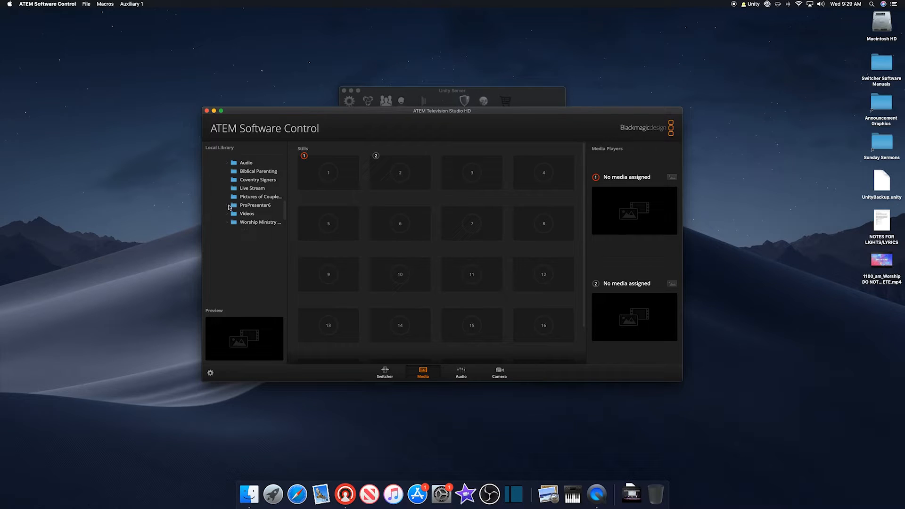
{"action": "left_click", "coordinate": [229, 206]}
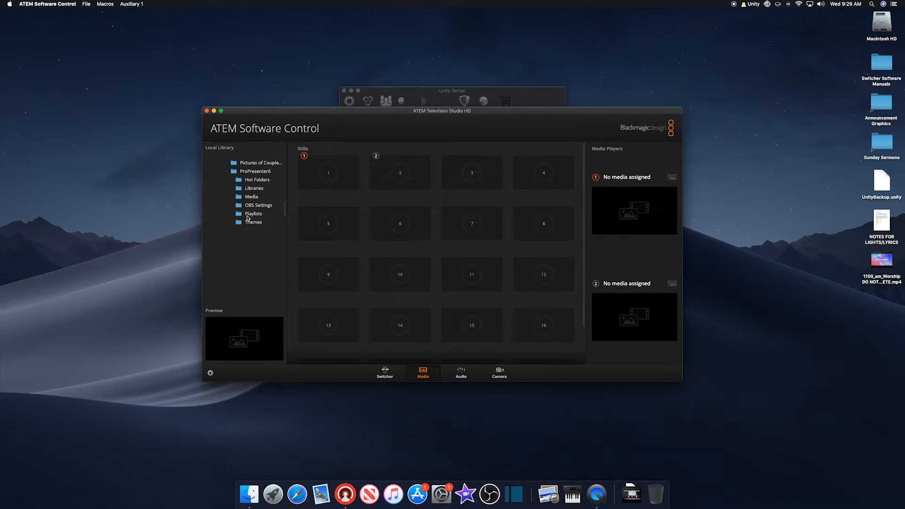
{"action": "scroll", "coordinate": [246, 206], "scroll_direction": "down", "scroll_amount": 2}
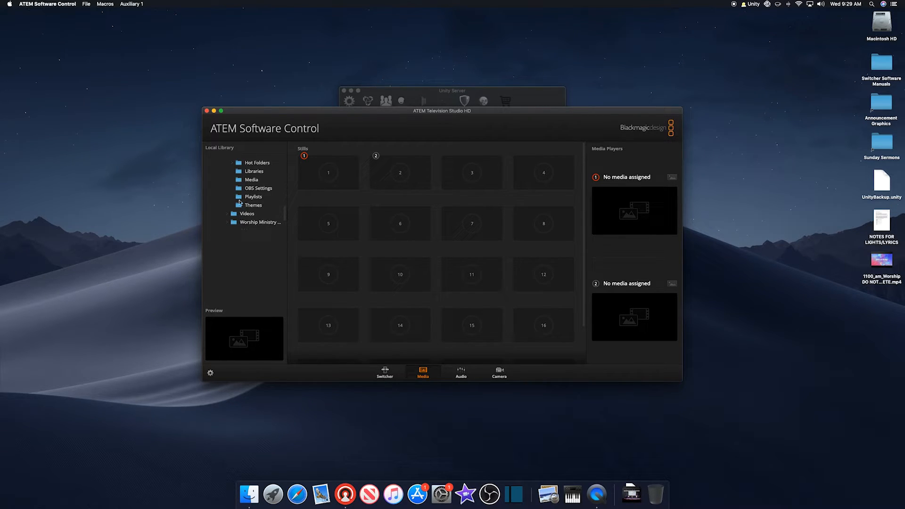
{"action": "left_click", "coordinate": [232, 163]}
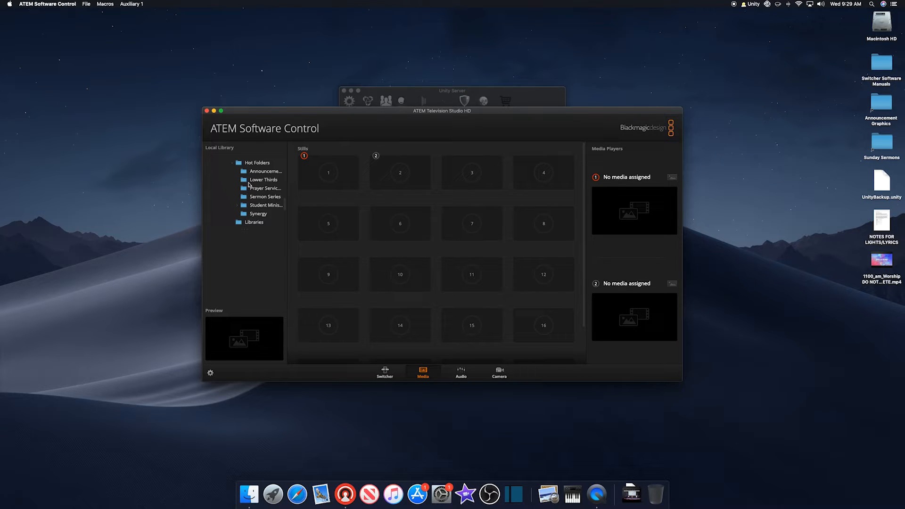
{"action": "left_click", "coordinate": [251, 183]}
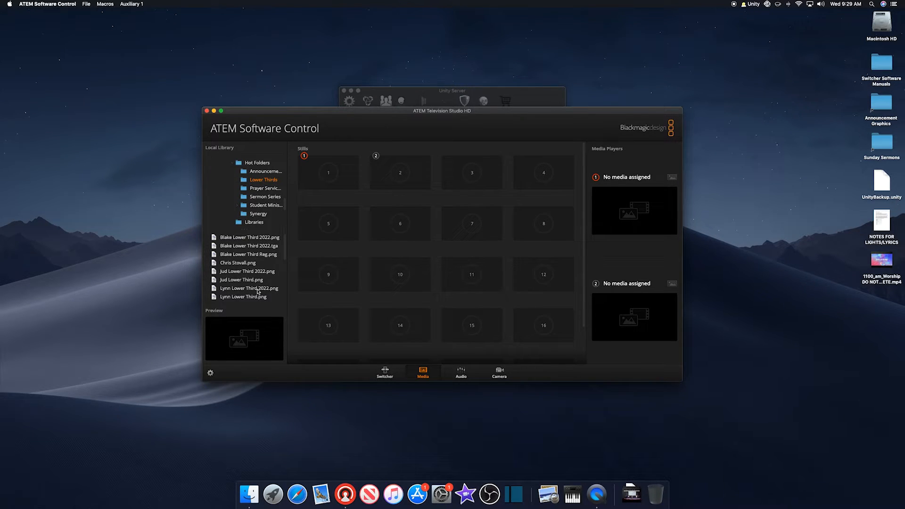
Load the first person's 2022 lower-third PNG from the Lower Thirds folder into still slot 1.
{"action": "scroll", "coordinate": [257, 291], "scroll_direction": "down", "scroll_amount": 5}
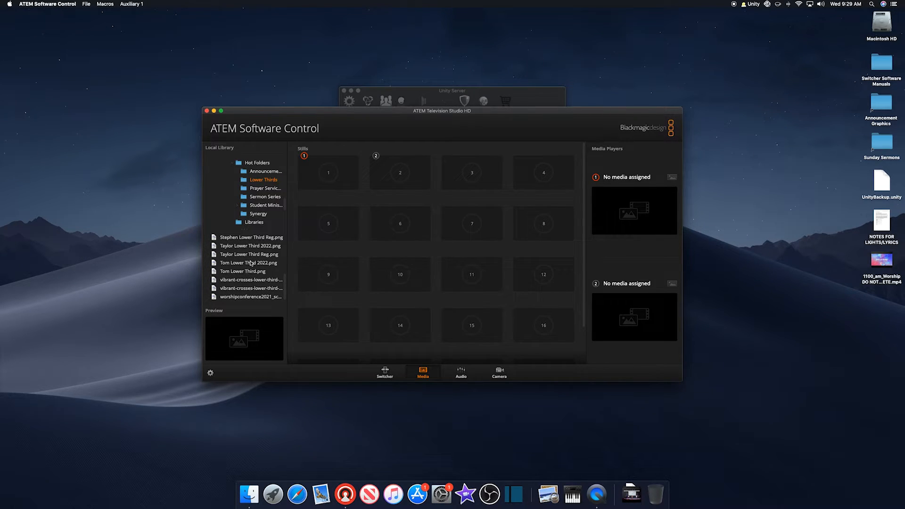
{"action": "scroll", "coordinate": [251, 264], "scroll_direction": "up", "scroll_amount": 5}
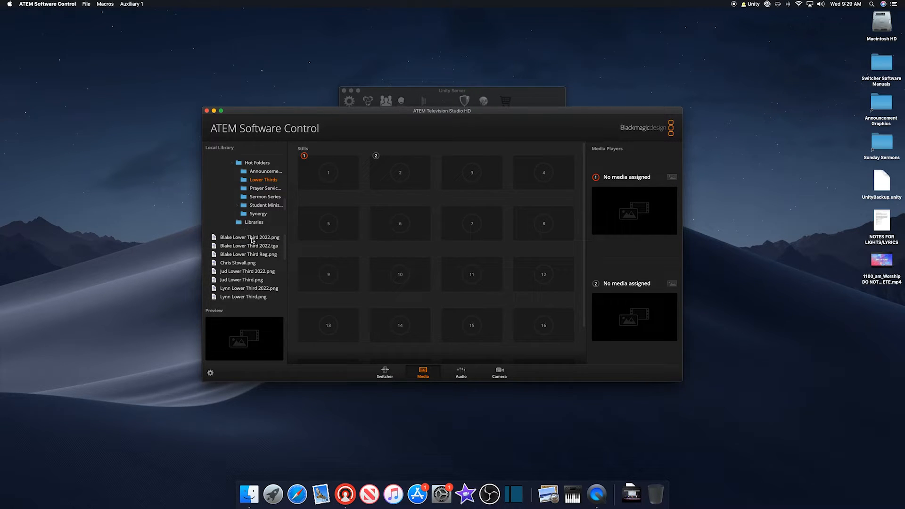
{"action": "left_click", "coordinate": [252, 238]}
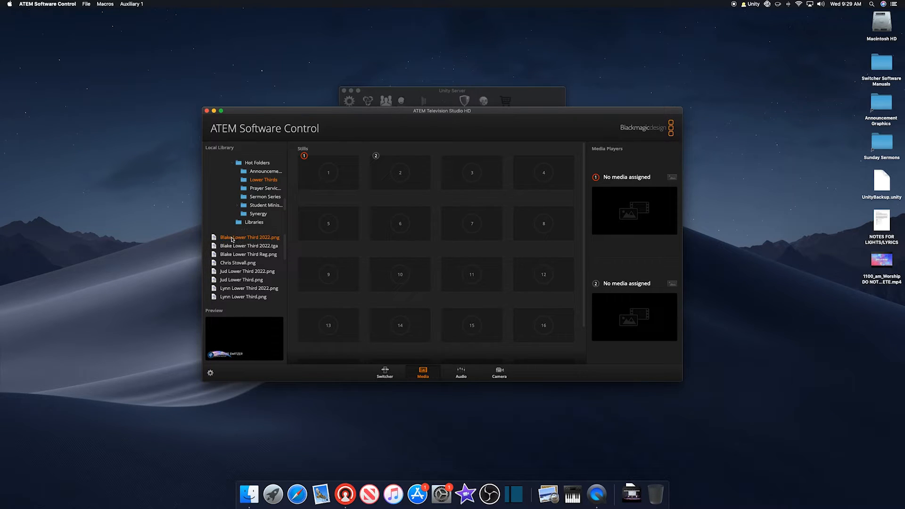
{"action": "left_click_drag", "start_coordinate": [232, 239], "coordinate": [336, 168]}
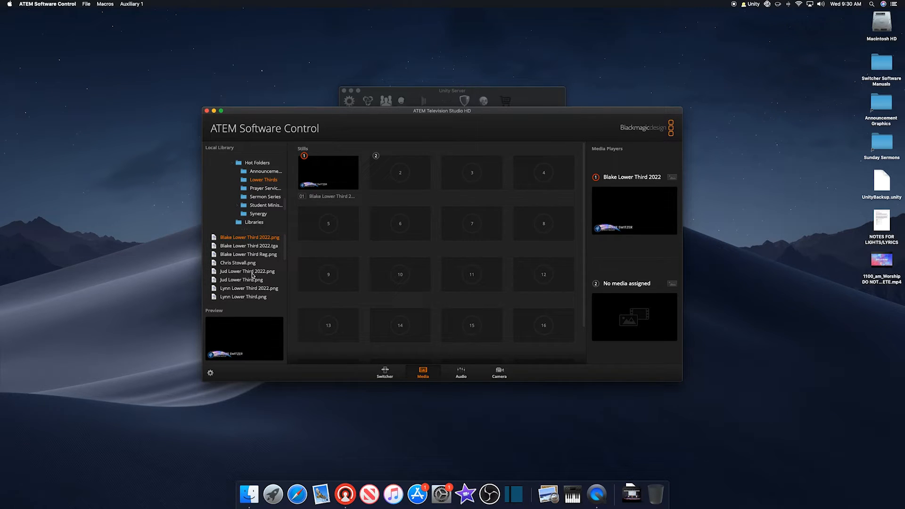
Load the fifth person's 2022 lower-third PNG in the folder's file list into still slot 2.
{"action": "scroll", "coordinate": [252, 276], "scroll_direction": "down", "scroll_amount": 3}
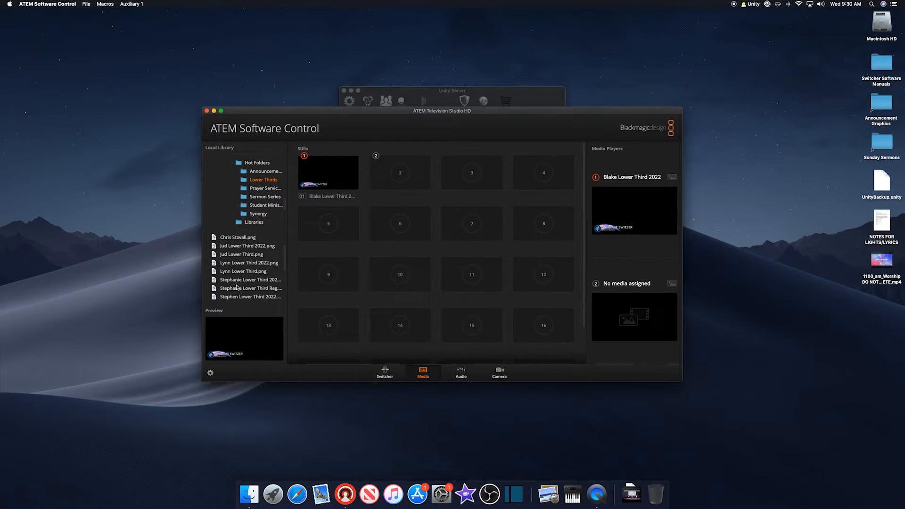
{"action": "scroll", "coordinate": [238, 287], "scroll_direction": "down", "scroll_amount": 2}
{"action": "left_click_drag", "start_coordinate": [233, 282], "coordinate": [391, 171]}
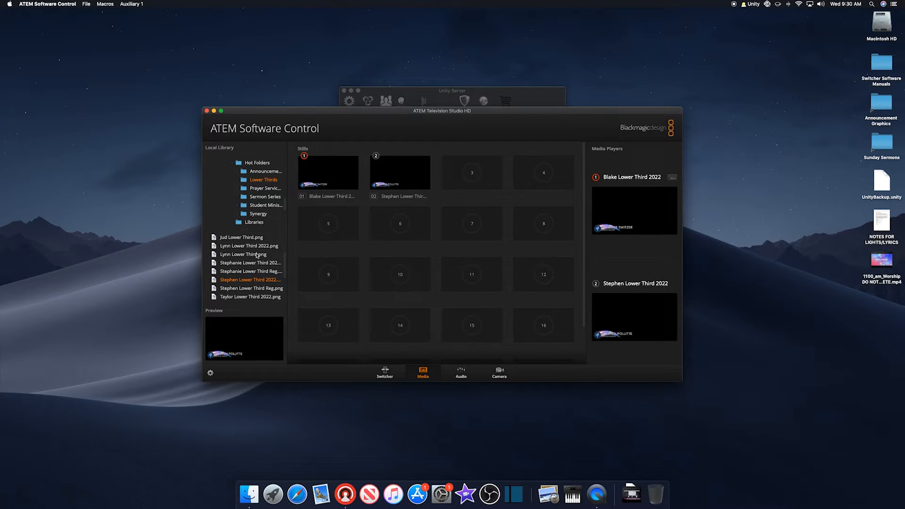
Load the second and third people's 2022 lower-third PNGs into still slots 3 and 4.
{"action": "scroll", "coordinate": [229, 279], "scroll_direction": "up", "scroll_amount": 5}
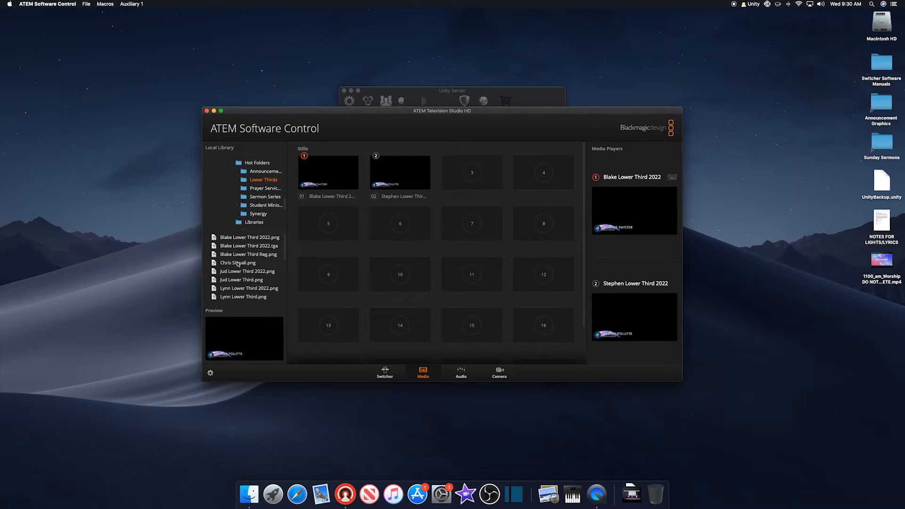
{"action": "left_click_drag", "start_coordinate": [235, 272], "coordinate": [474, 181]}
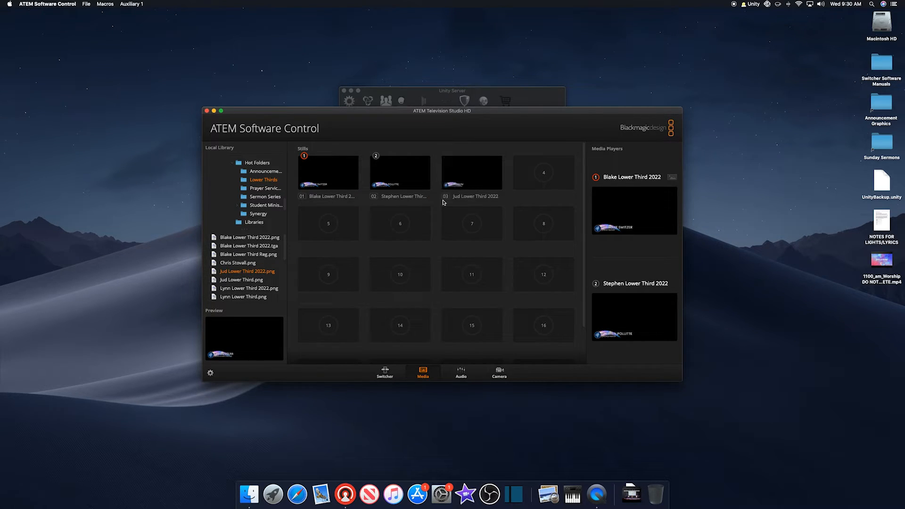
{"action": "left_click", "coordinate": [226, 290]}
{"action": "left_click_drag", "start_coordinate": [226, 290], "coordinate": [542, 170]}
Load the three remaining people's 2022 lower thirds from the folder into still slots 5, 6 and 7, in list order.
{"action": "scroll", "coordinate": [225, 269], "scroll_direction": "down", "scroll_amount": 3}
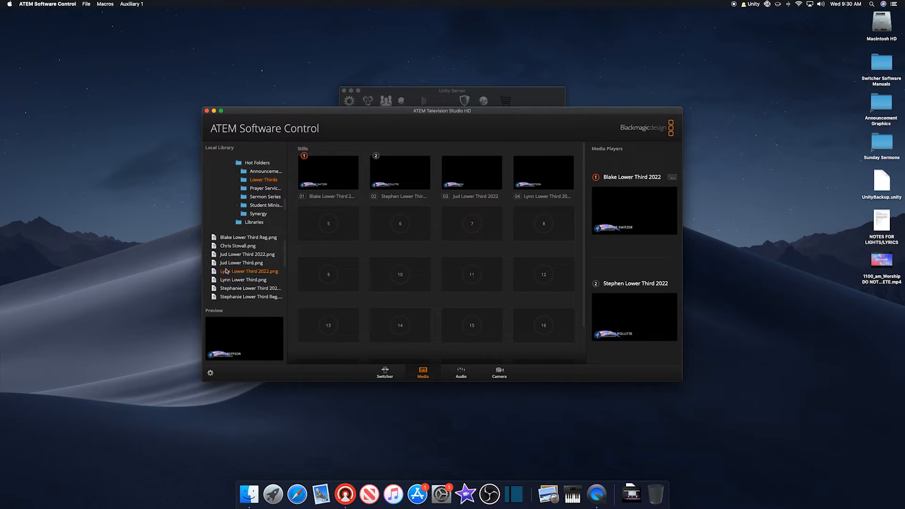
{"action": "left_click_drag", "start_coordinate": [225, 282], "coordinate": [329, 224]}
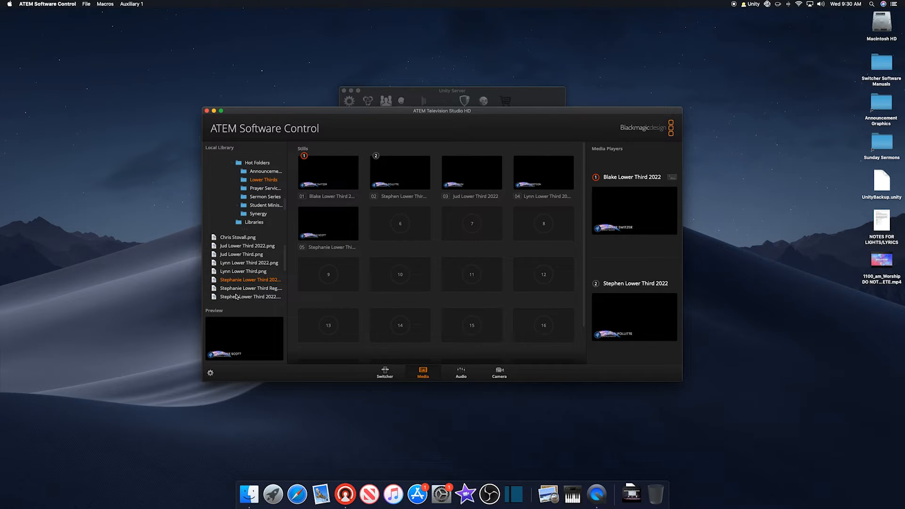
{"action": "scroll", "coordinate": [236, 297], "scroll_direction": "down", "scroll_amount": 2}
{"action": "left_click_drag", "start_coordinate": [236, 296], "coordinate": [366, 235]}
{"action": "scroll", "coordinate": [245, 277], "scroll_direction": "down", "scroll_amount": 2}
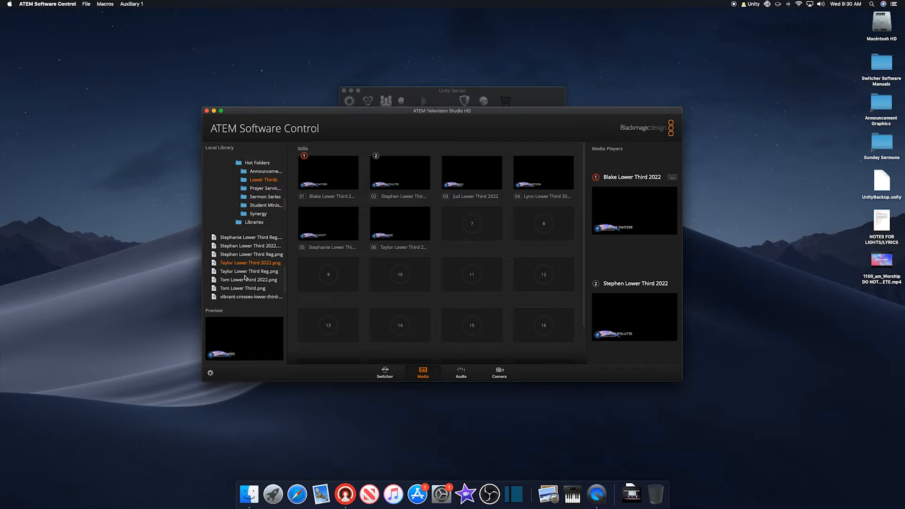
{"action": "left_click_drag", "start_coordinate": [236, 280], "coordinate": [473, 211]}
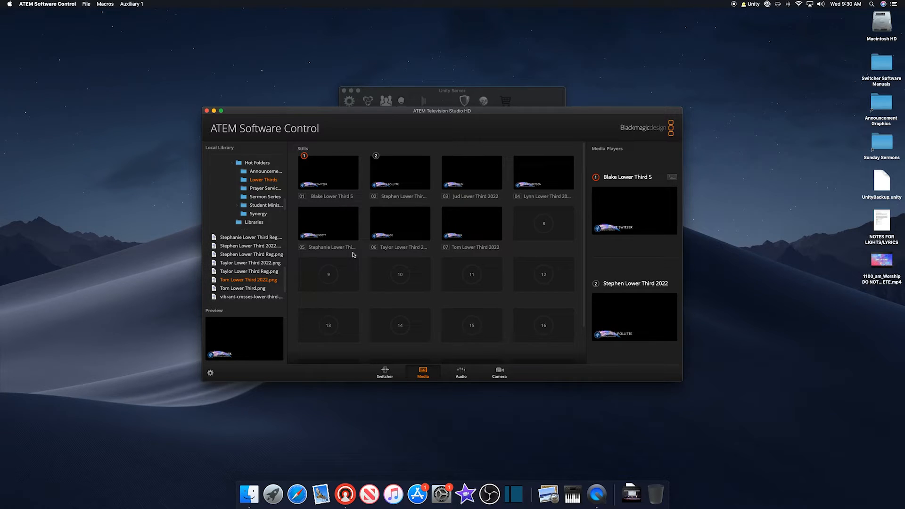
In the switcher's downstream key 2 settings, turn off Pre Multiplied Key, set gain to 100% and set clip to about 87.3%.
{"action": "left_click", "coordinate": [382, 374]}
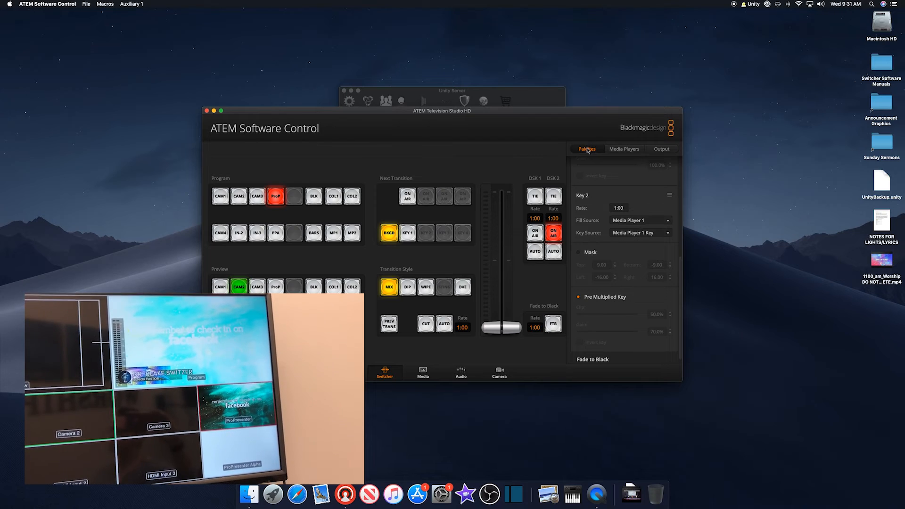
{"action": "left_click", "coordinate": [596, 297]}
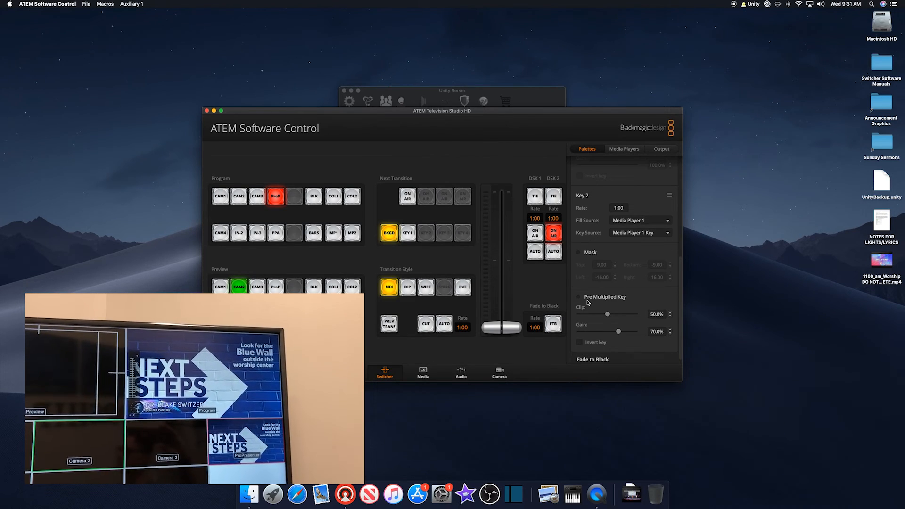
{"action": "left_click_drag", "start_coordinate": [619, 332], "coordinate": [690, 332]}
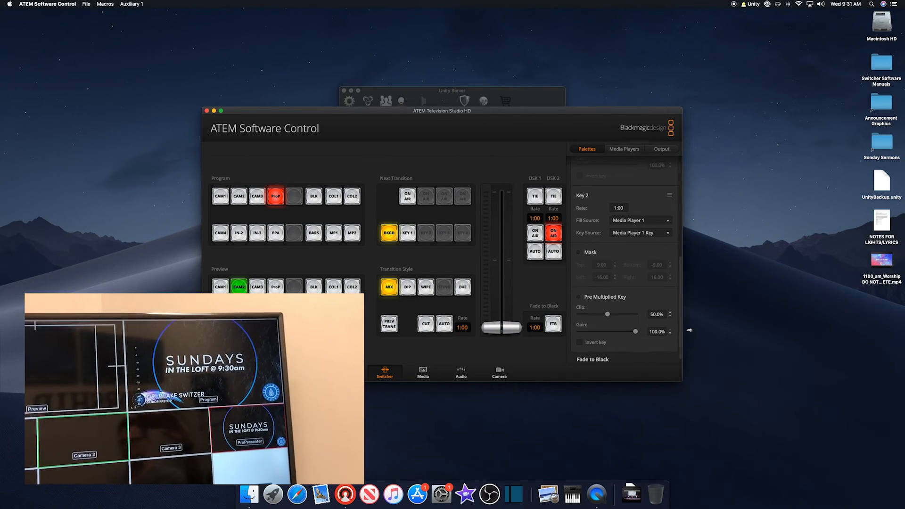
{"action": "left_click_drag", "start_coordinate": [607, 314], "coordinate": [629, 318]}
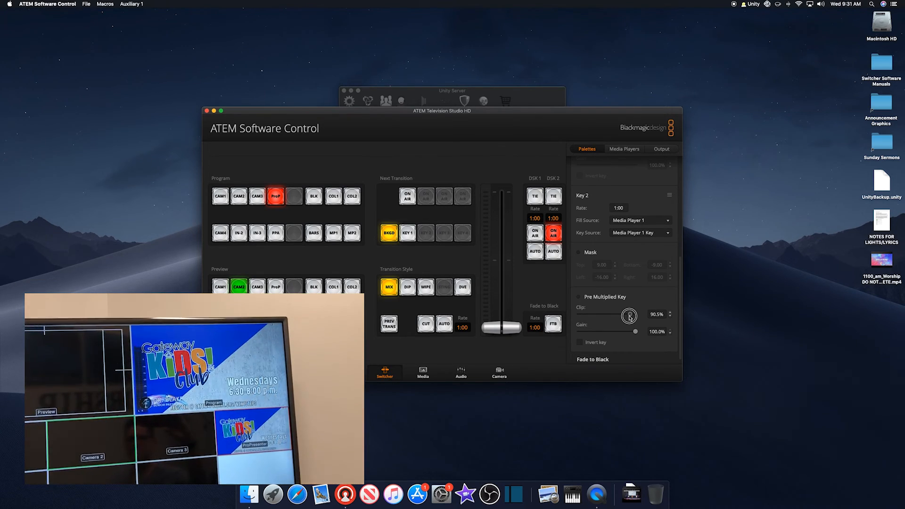
{"action": "mouse_move", "coordinate": [629, 317]}
{"action": "left_mouse_down"}
{"action": "mouse_move", "coordinate": [491, 310]}
{"action": "mouse_move", "coordinate": [642, 313]}
{"action": "mouse_move", "coordinate": [627, 313]}
{"action": "left_mouse_up"}
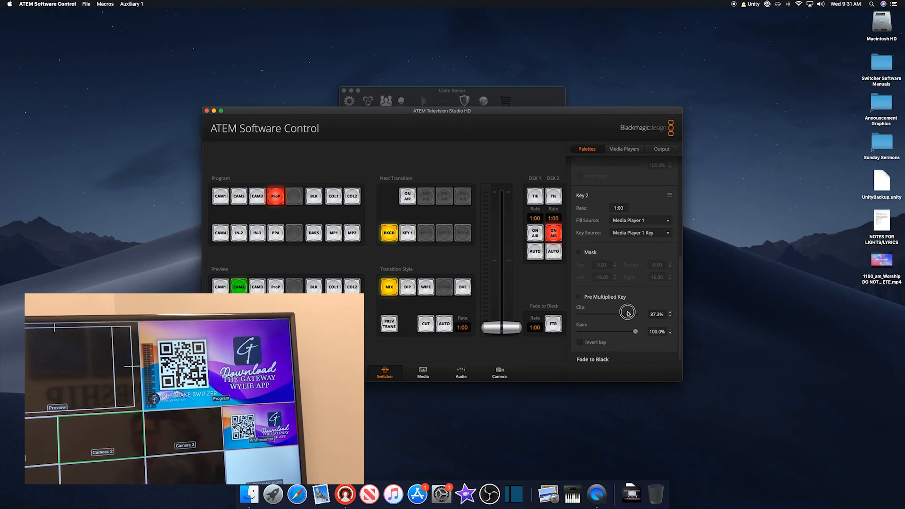
{"action": "left_click_drag", "start_coordinate": [627, 313], "coordinate": [627, 313]}
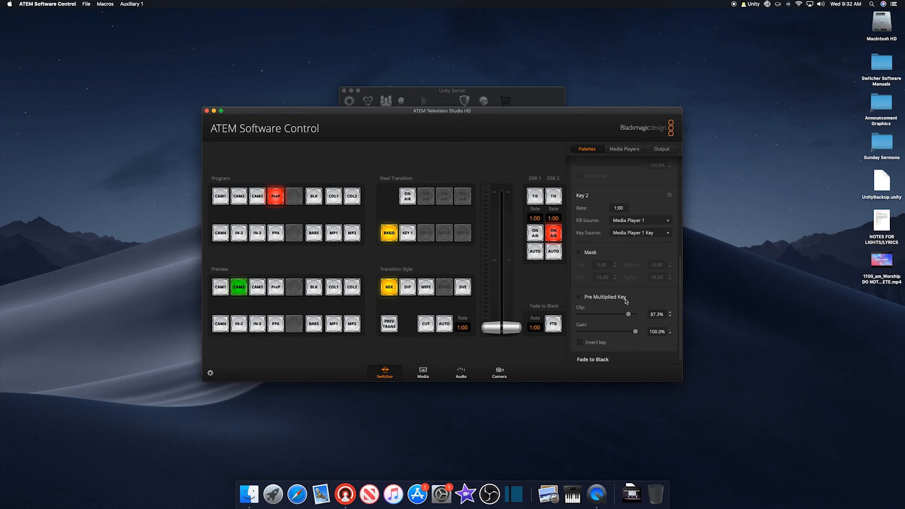
Check which loaded stills are available for media player 1 without changing its assignment.
{"action": "left_click", "coordinate": [618, 150]}
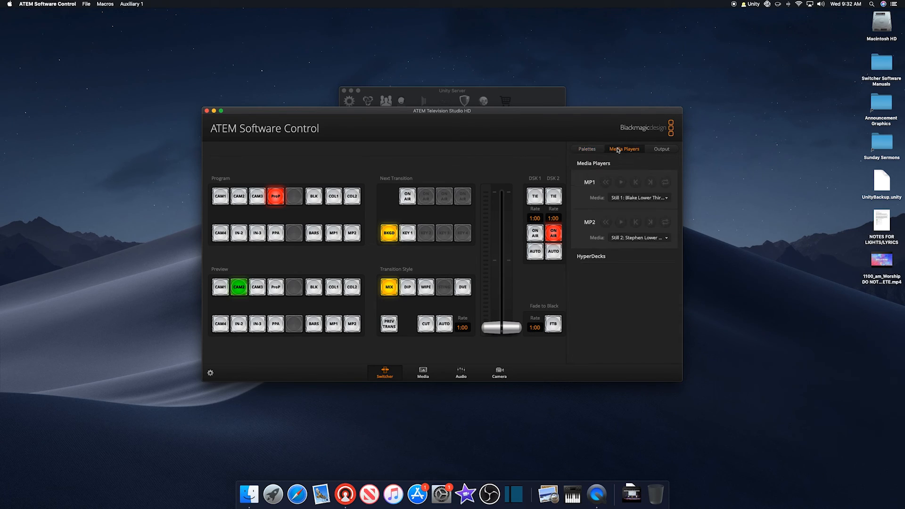
{"action": "left_click", "coordinate": [630, 199]}
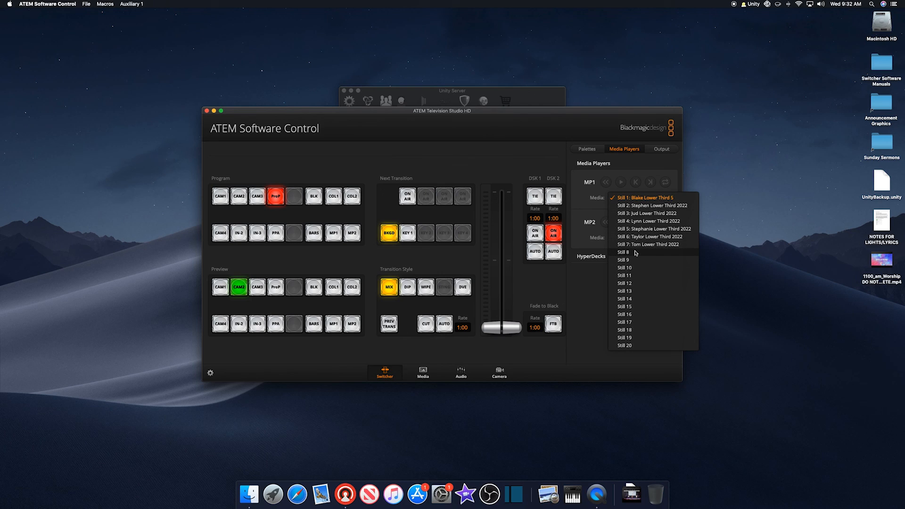
{"action": "left_click", "coordinate": [585, 273]}
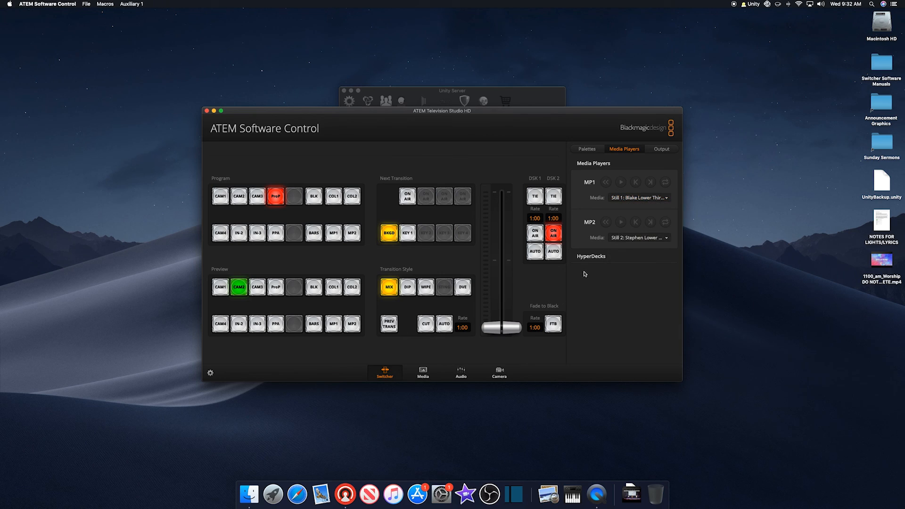